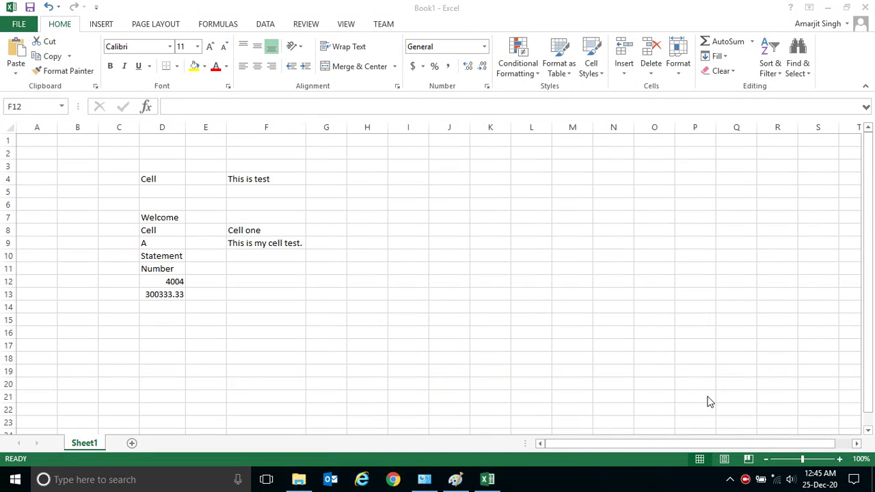
Look over the sample cells in columns D and F, including D7 'Welcome' and F4 'This is test'
click(260, 233)
click(183, 229)
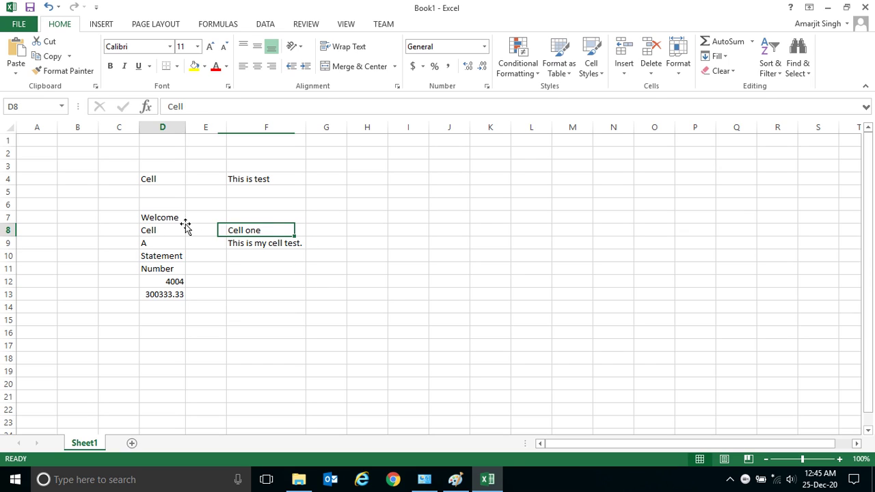
click(176, 218)
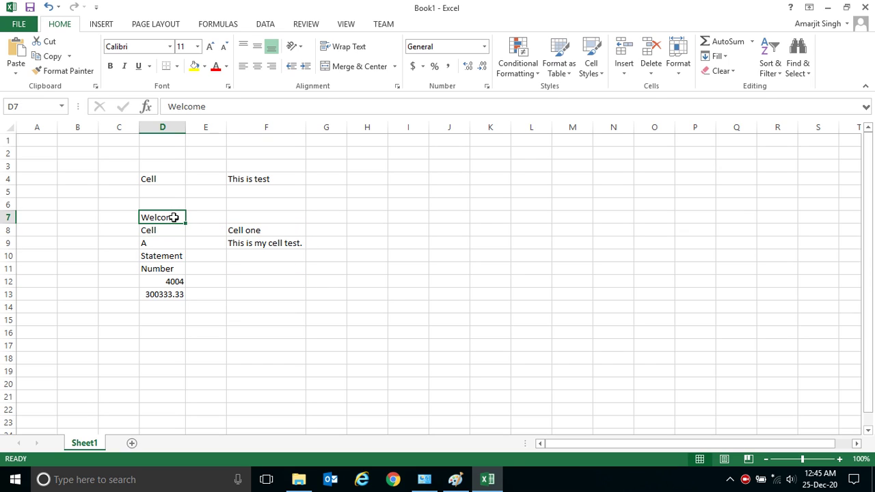
click(273, 175)
click(262, 248)
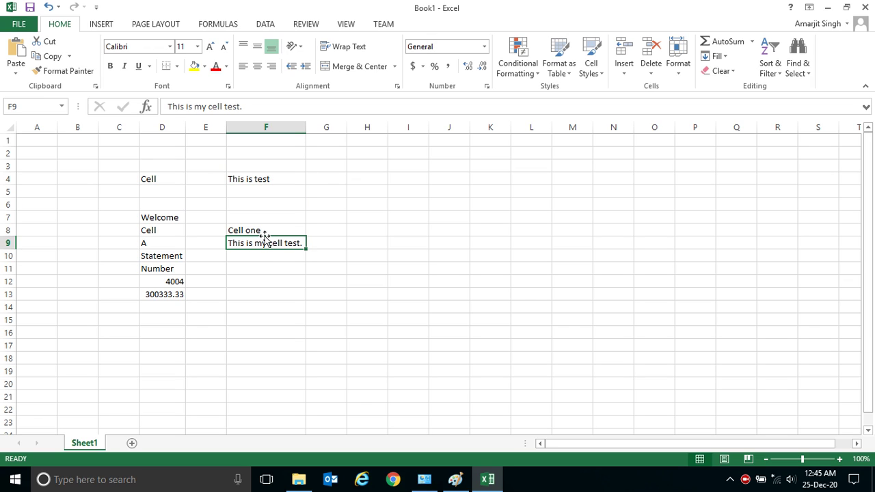
click(258, 230)
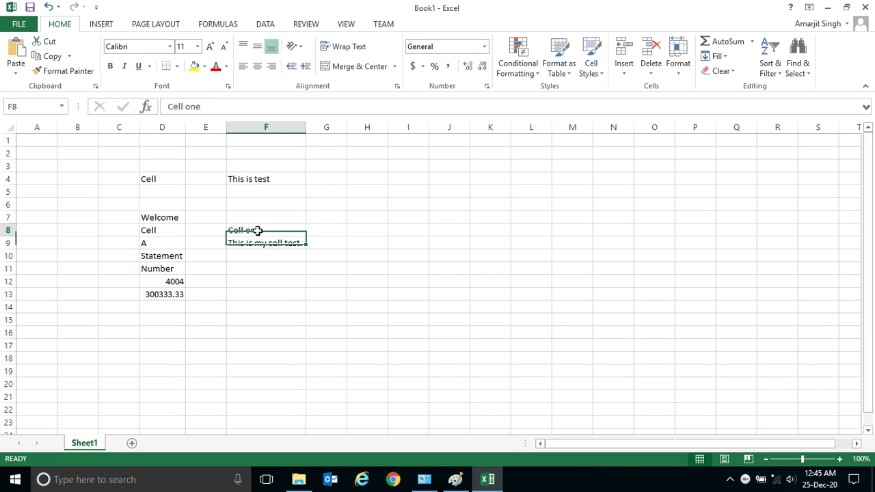
click(174, 217)
click(165, 228)
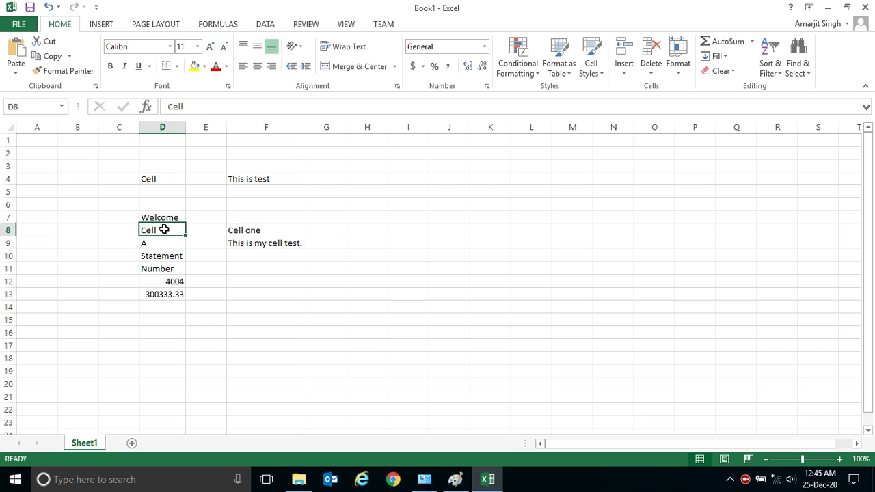
Append 'Modified' to D10 in the Formula Bar so it reads 'Statement Modified'
click(165, 256)
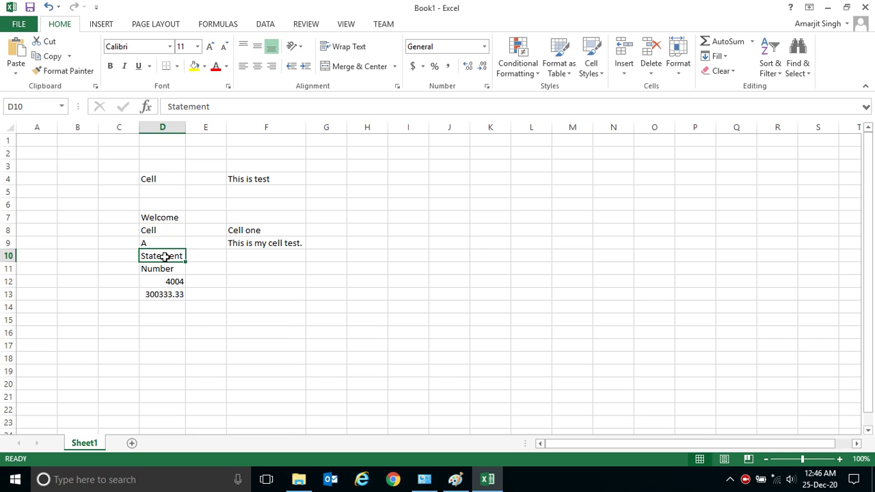
click(227, 107)
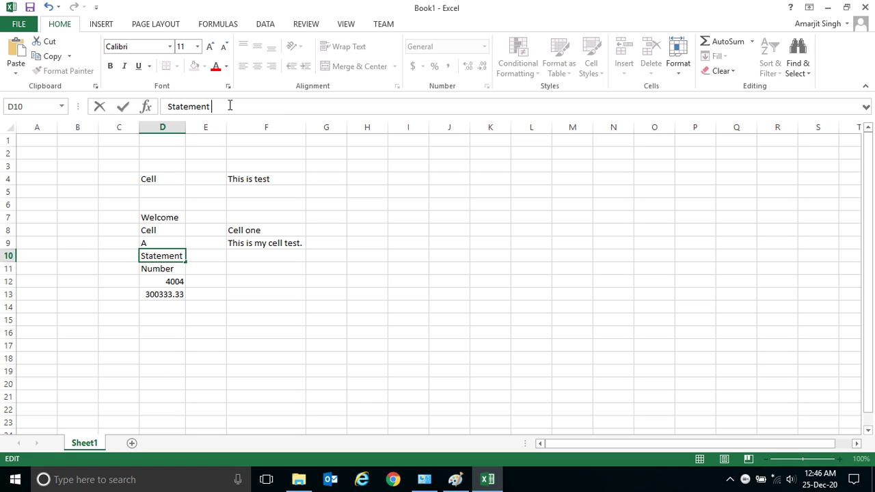
text(Modi)
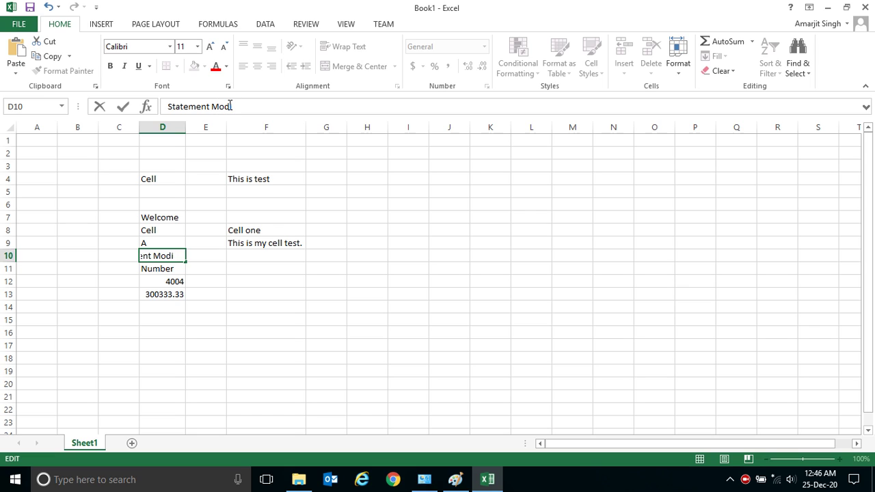
text(fied)
key(ctrl+Return)
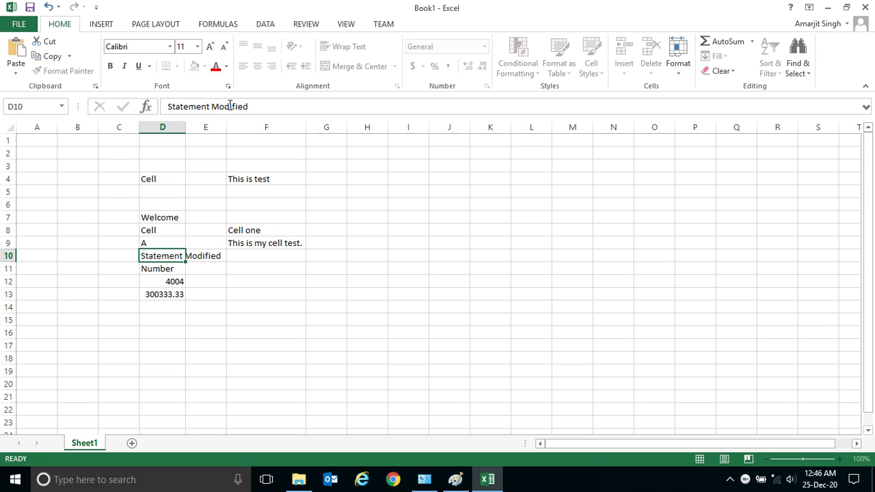
key(Return)
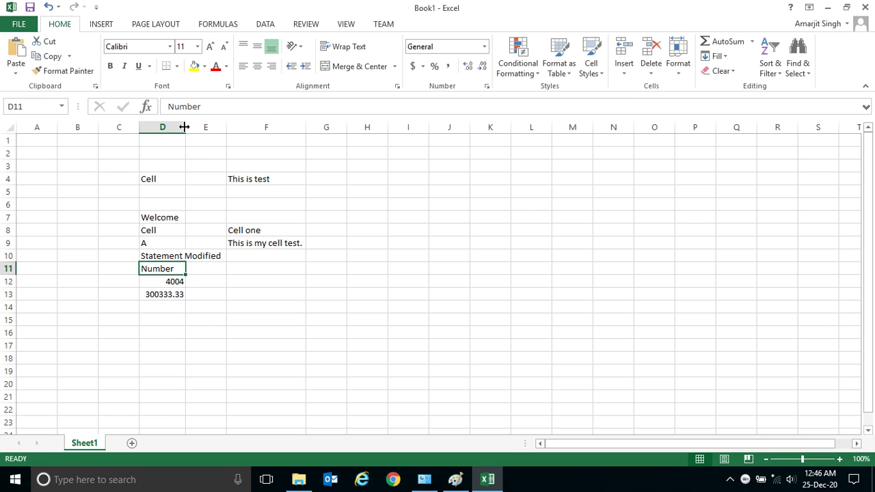
Widen column D so 'Statement Modified' shows in full, then review cells in column F
drag(185, 127, 217, 127)
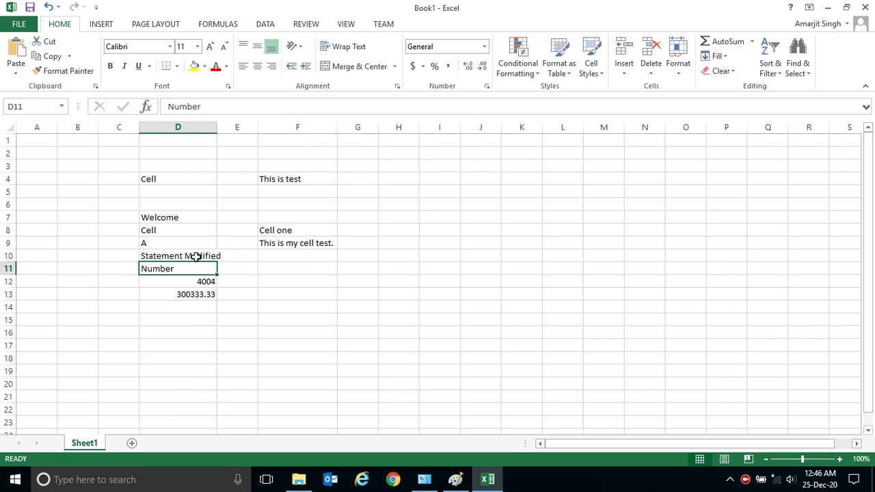
click(196, 256)
click(282, 254)
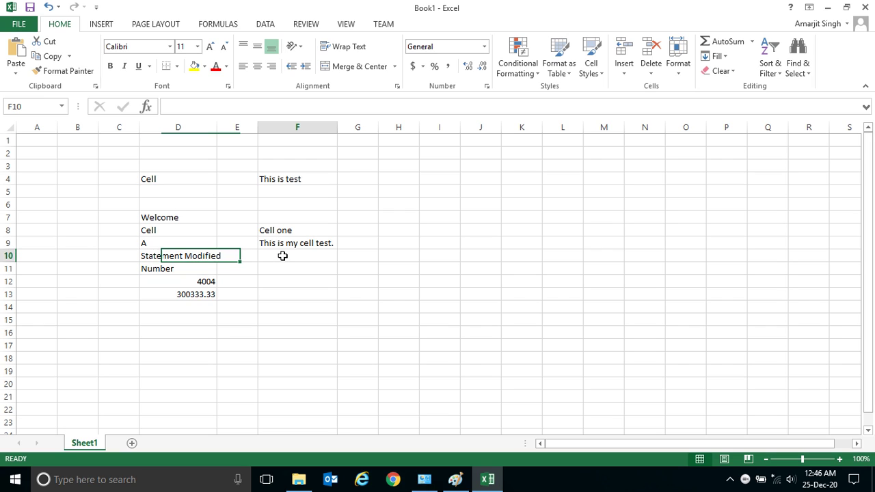
click(287, 239)
click(287, 218)
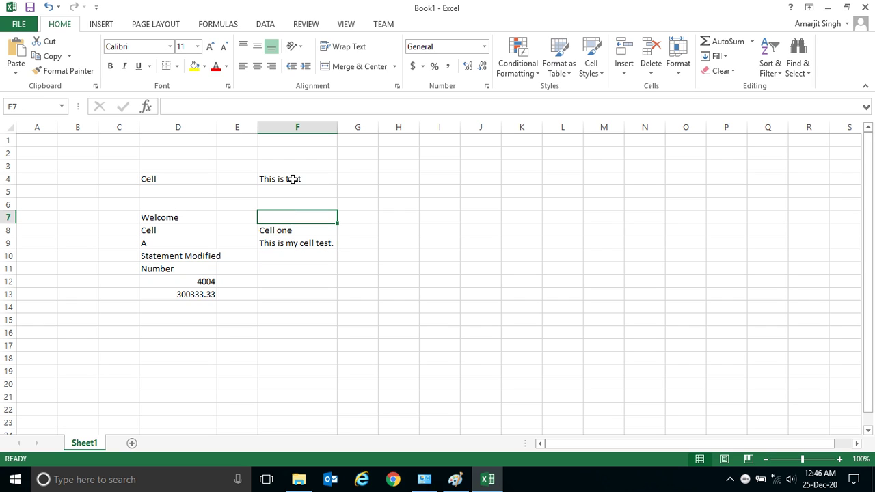
click(293, 179)
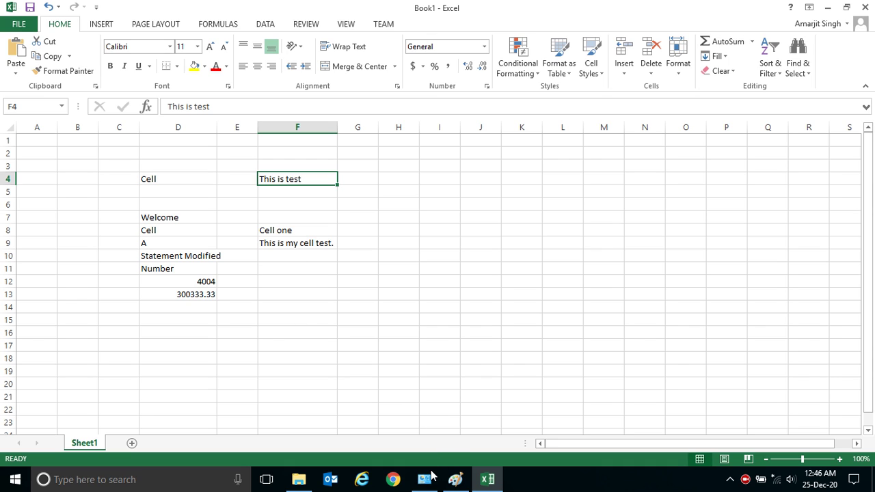
Draw a red rectangle around the F2 key in Paint's keyboard picture, then return to Excel
click(454, 479)
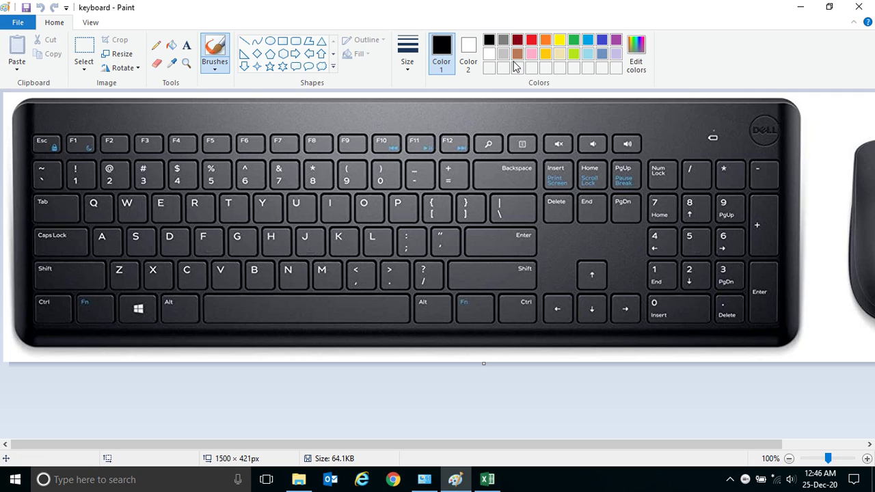
click(532, 40)
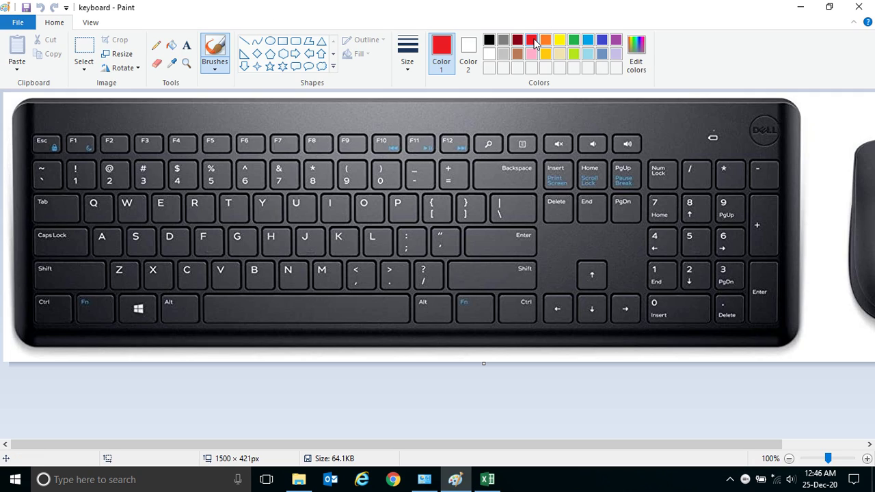
click(282, 40)
drag(101, 133, 127, 153)
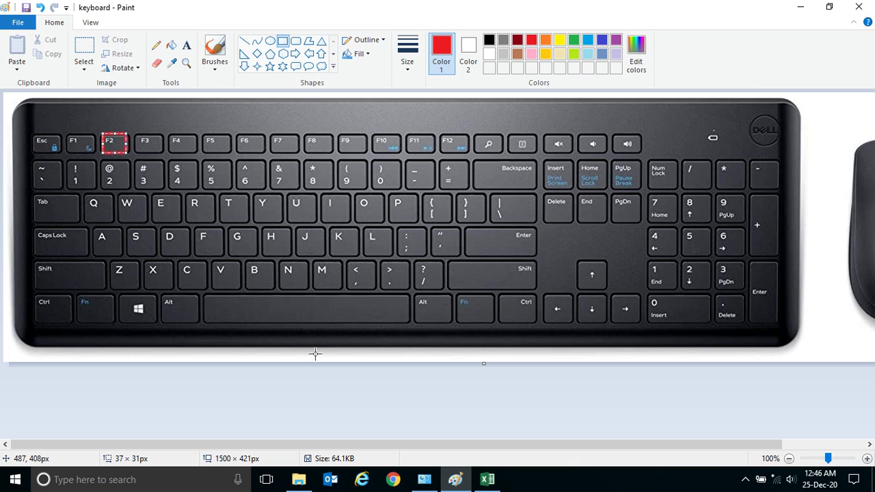
click(455, 479)
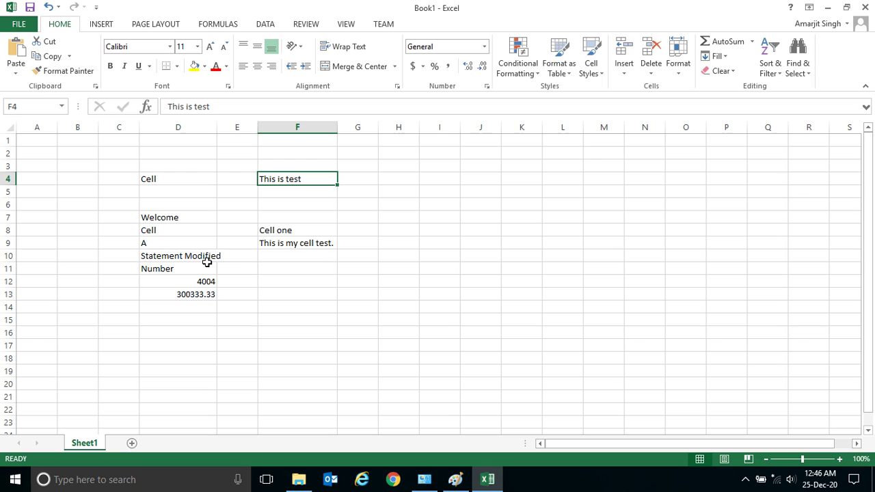
Use F2 to edit D7 in place so it reads 'Welcome All'
click(173, 218)
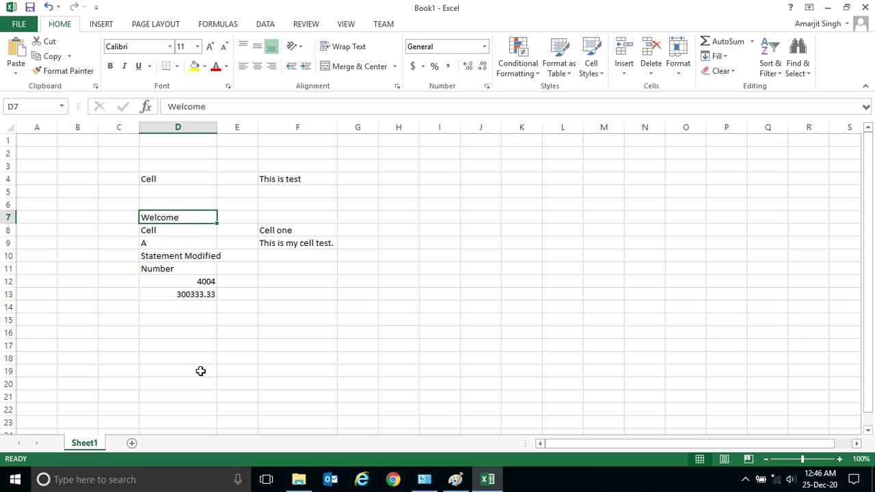
key(F2)
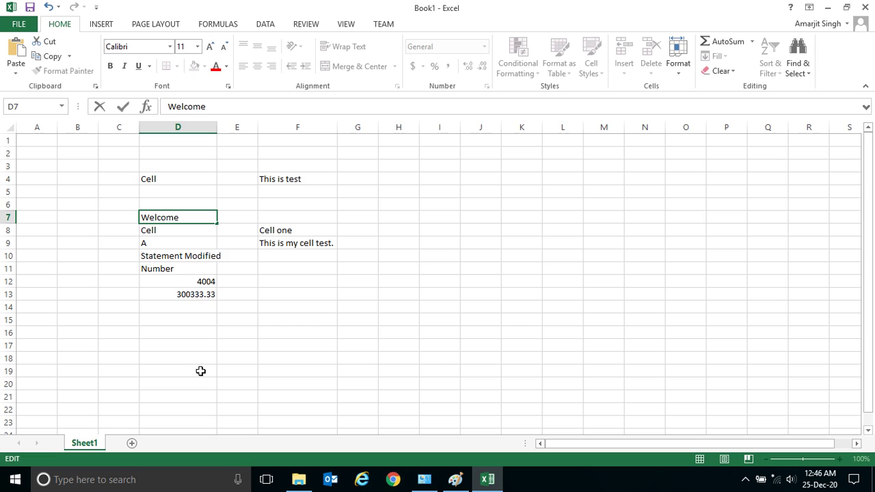
text(Hi)
key(BackSpace)
key(BackSpace)
key(BackSpace)
text(Hi)
key(BackSpace)
key(BackSpace)
key(BackSpace)
text(All)
key(Return)
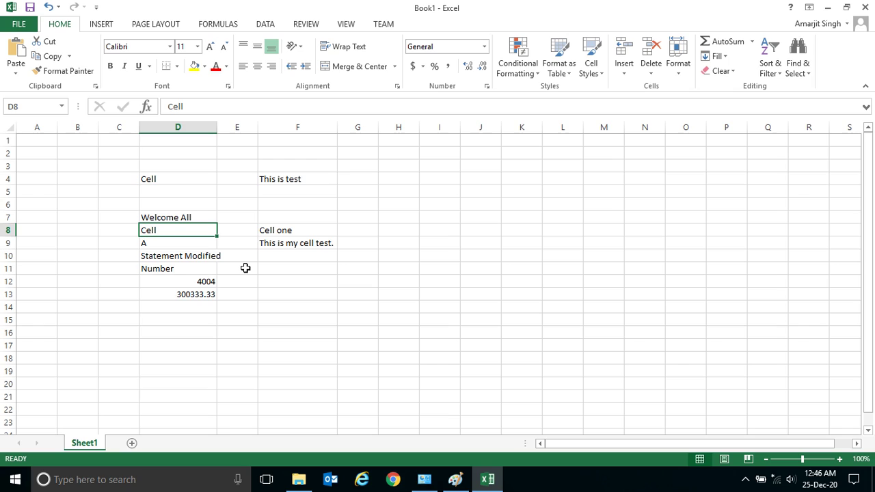
Use F2 to replace F8's 'Cell one' with a person's name titled Mr
click(279, 231)
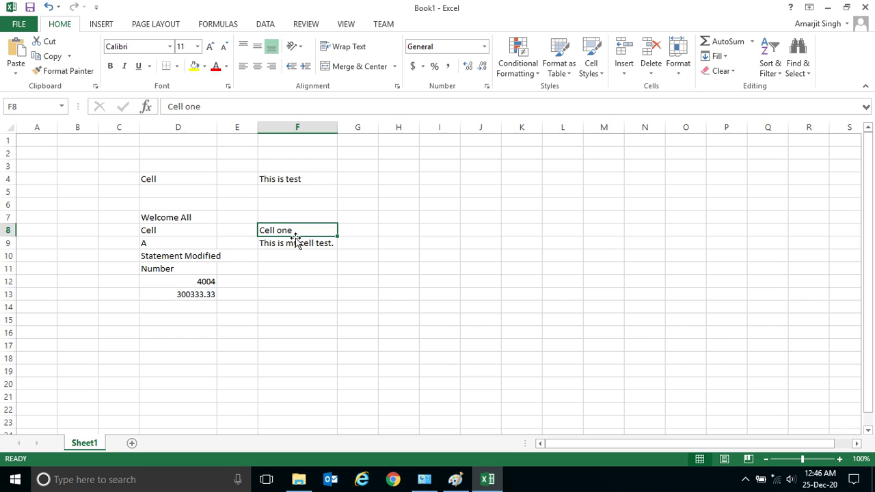
key(F2)
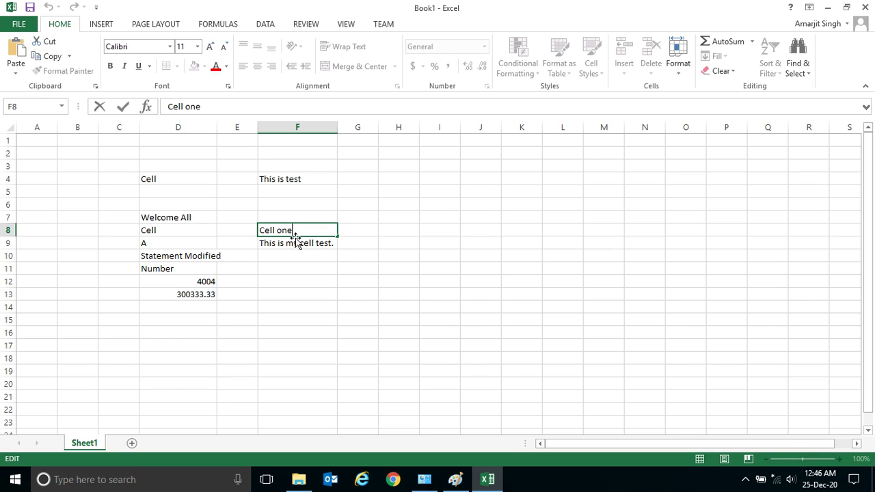
text(fsdfsdfs)
key(BackSpace)
key(BackSpace)
key(BackSpace)
key(BackSpace)
key(BackSpace)
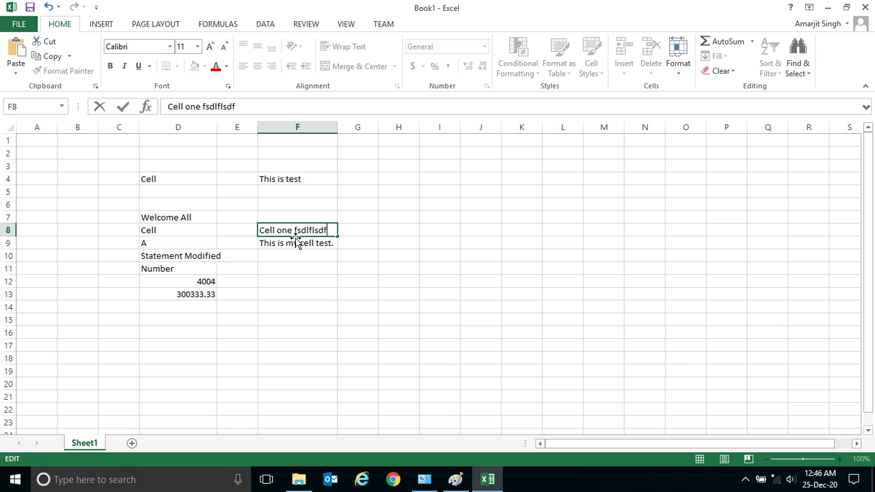
key(BackSpace)
key(BackSpace)
key(BackSpace)
key(BackSpace)
key(BackSpace)
key(BackSpace)
key(BackSpace)
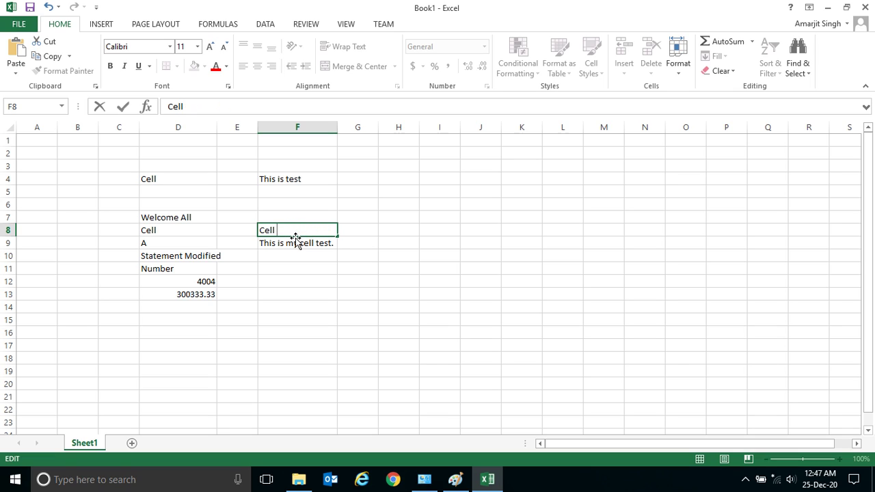
key(BackSpace)
key(BackSpace)
key(BackSpace)
key(BackSpace)
key(BackSpace)
text(Mr. Abhijit)
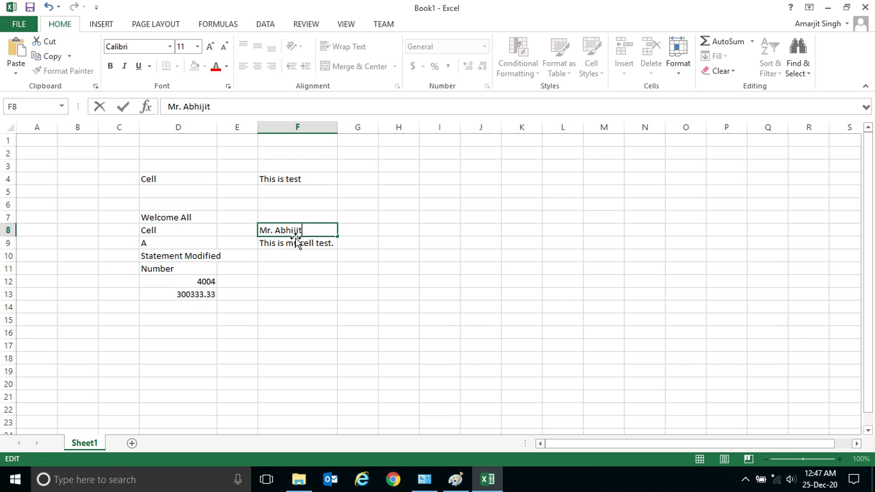
key(Return)
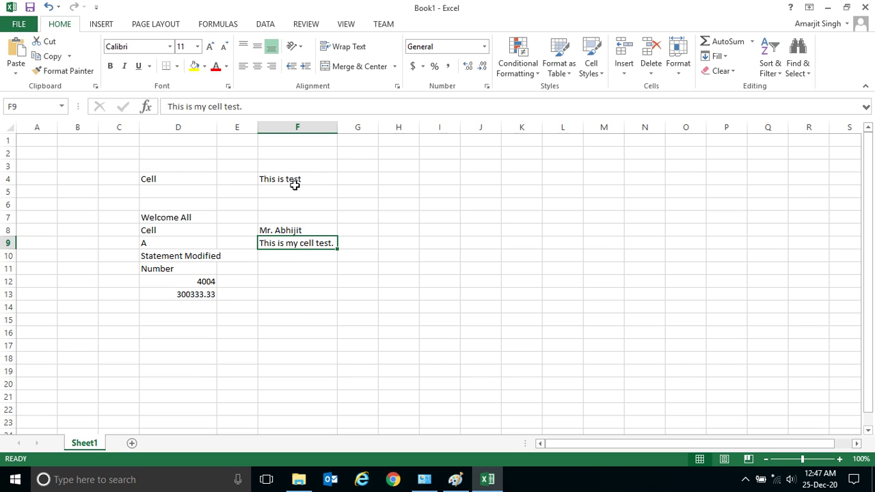
Overwrite F4's 'This is test' with placeholder text through the Formula Bar
key(Up)
key(Up)
key(Up)
key(Up)
key(Up)
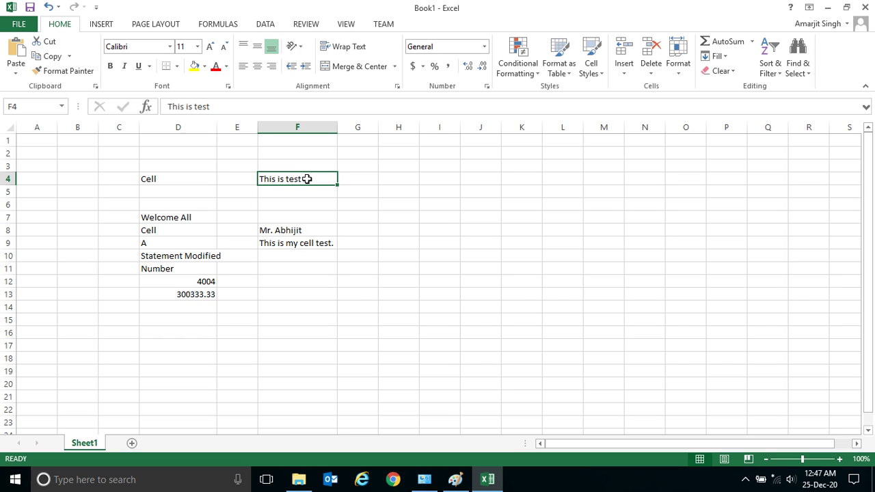
drag(209, 107, 152, 105)
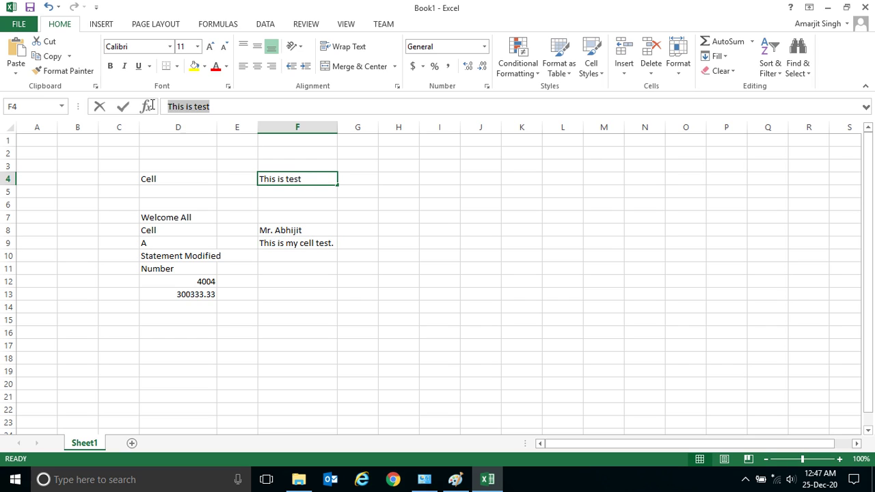
text(fdsfs)
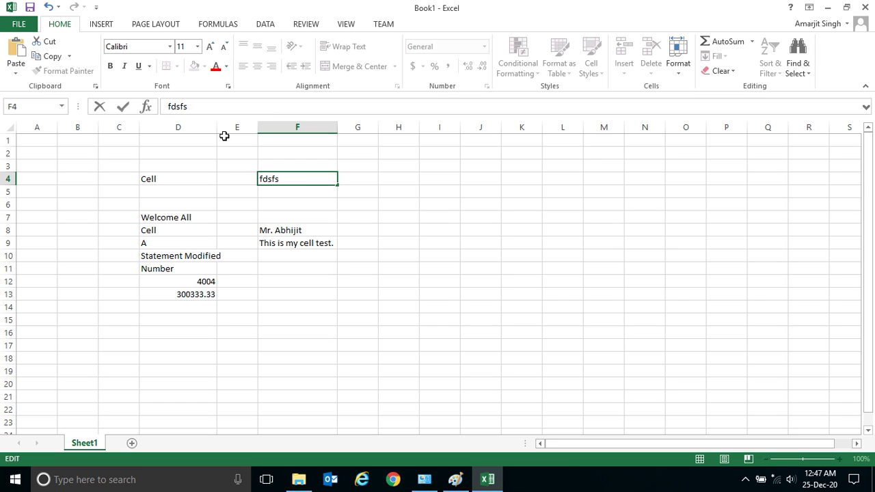
click(298, 246)
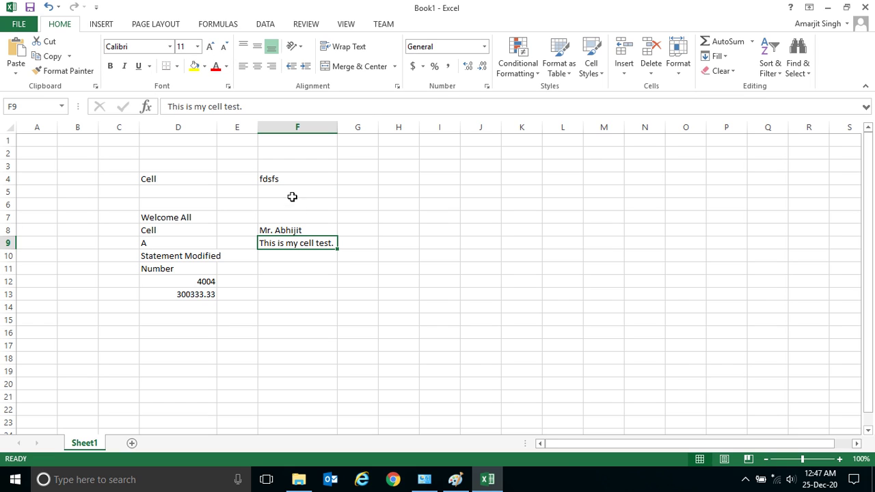
Double-click F4 and retype its contents as a person's name titled Mr
click(302, 178)
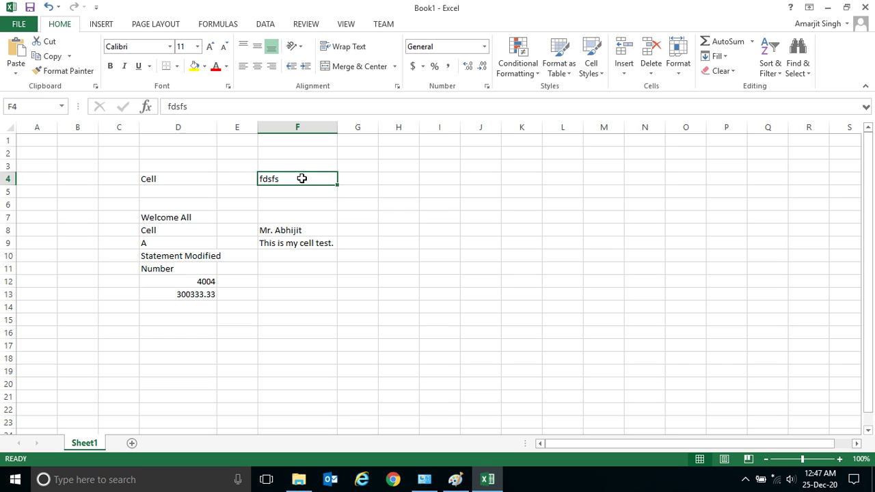
double_click(303, 179)
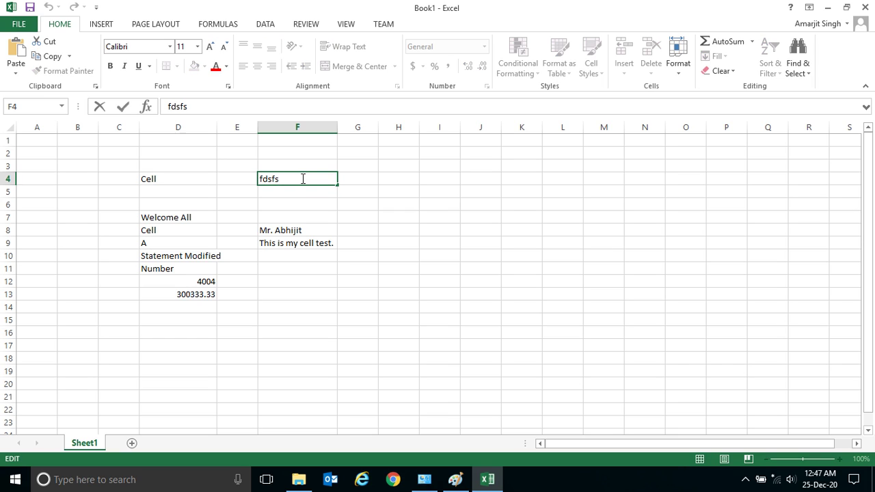
key(BackSpace)
key(BackSpace)
key(BackSpace)
key(BackSpace)
key(BackSpace)
text(Mr. Ajay)
key(Return)
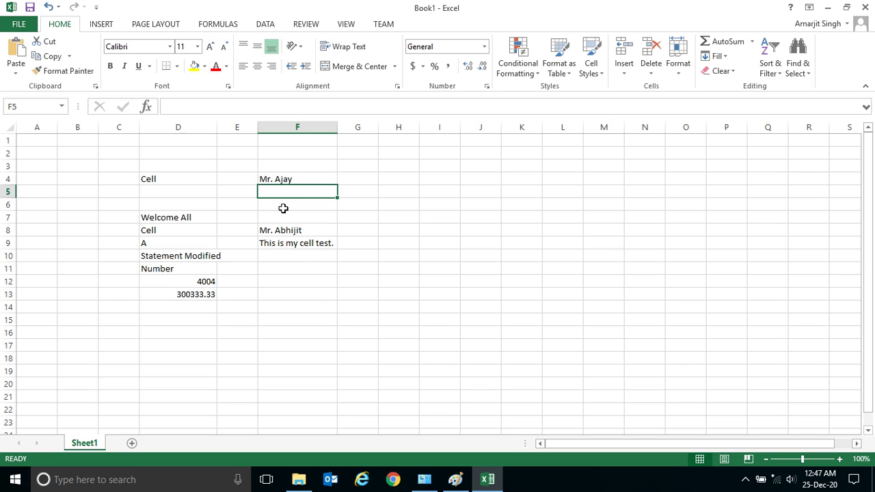
Double-click D4, type and delete test letters so it still reads 'Cell', then select D7
click(167, 179)
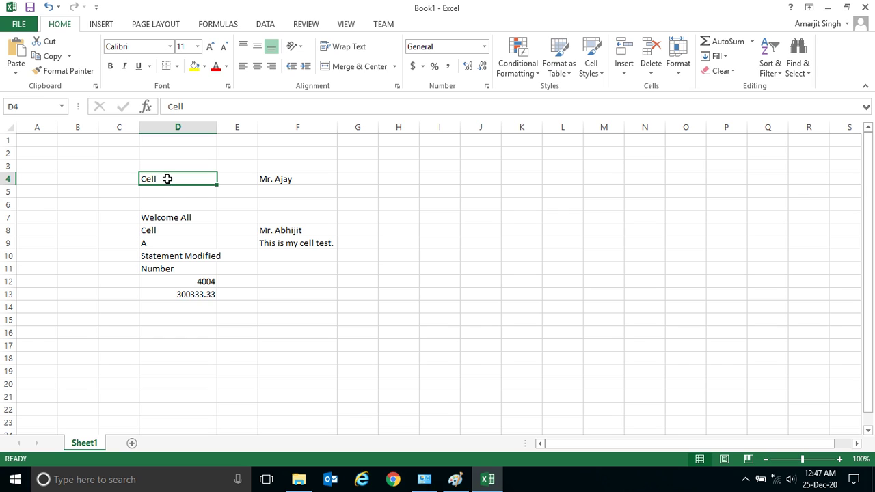
double_click(167, 178)
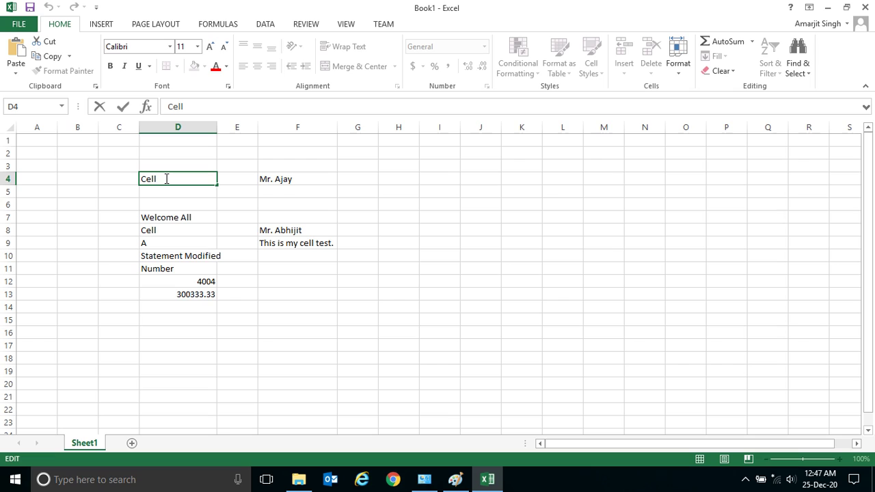
text(fsdlfjs)
key(BackSpace)
key(BackSpace)
key(BackSpace)
key(BackSpace)
key(BackSpace)
key(BackSpace)
key(BackSpace)
click(167, 219)
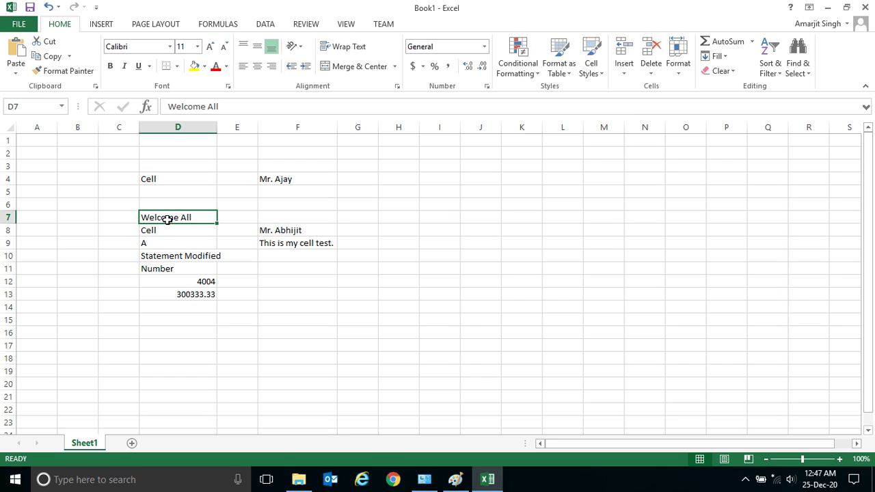
Type over D4 so it reads 'dfsfs', replacing 'Cell', and reselect D4
click(162, 179)
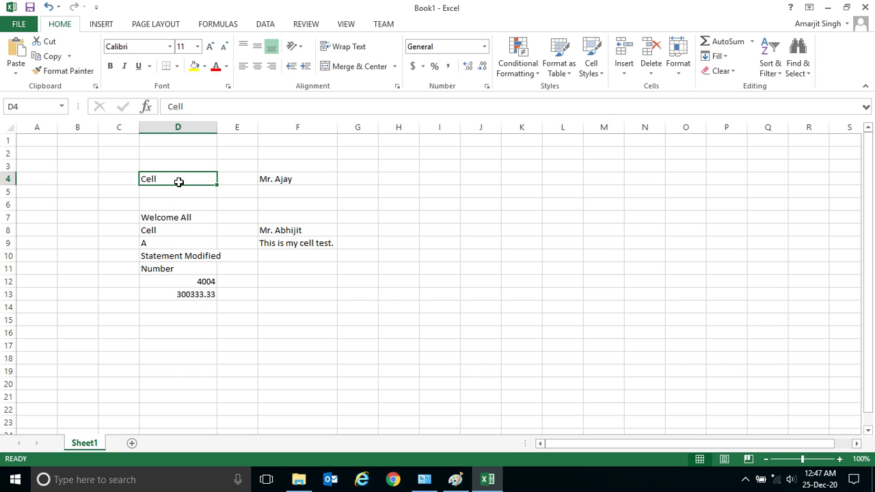
text(dfsfs)
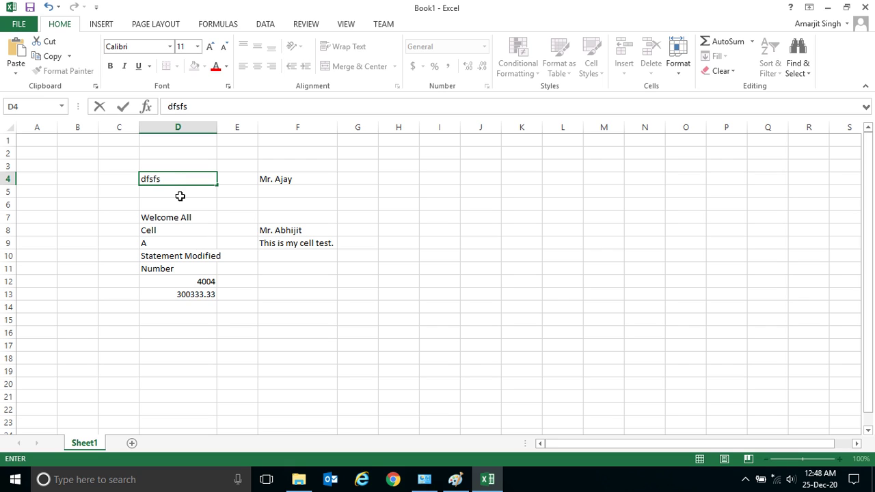
click(180, 195)
click(173, 176)
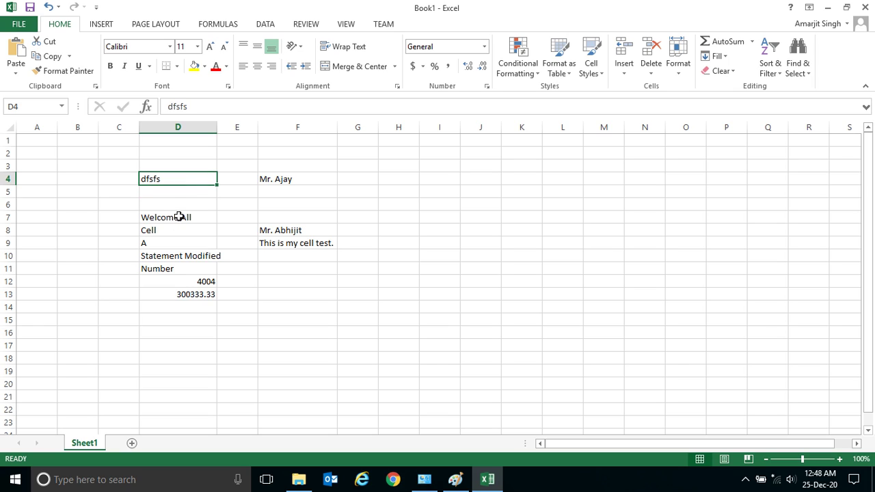
click(177, 216)
click(172, 179)
Enter 'Formula Bar' in I6 as the first editing method
click(413, 201)
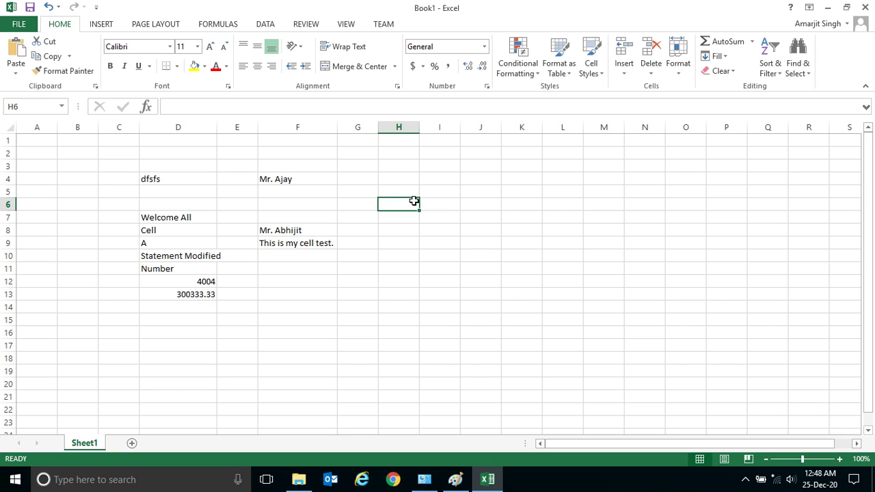
text(1)
key(Escape)
key(Down)
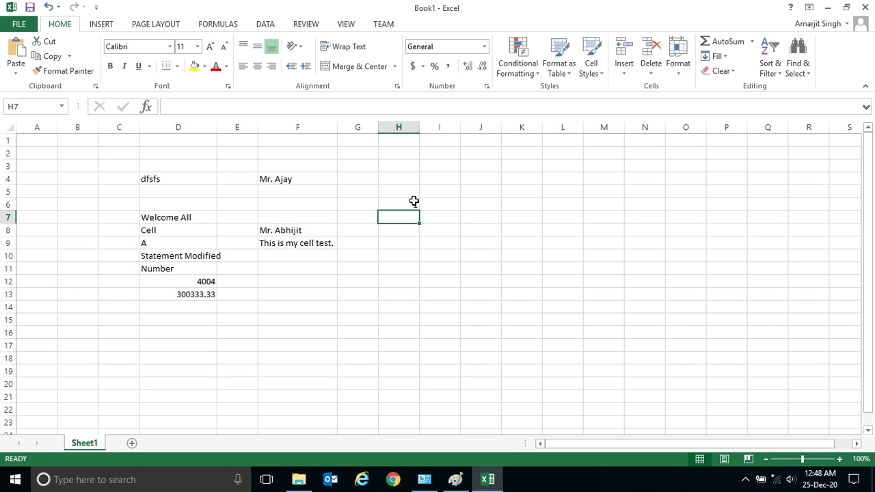
click(414, 201)
key(Right)
text(Fo)
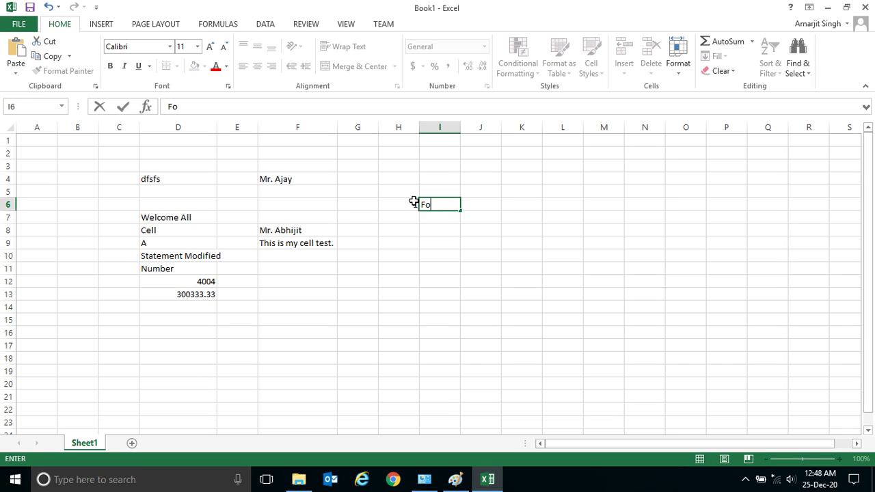
text(rmula Bar)
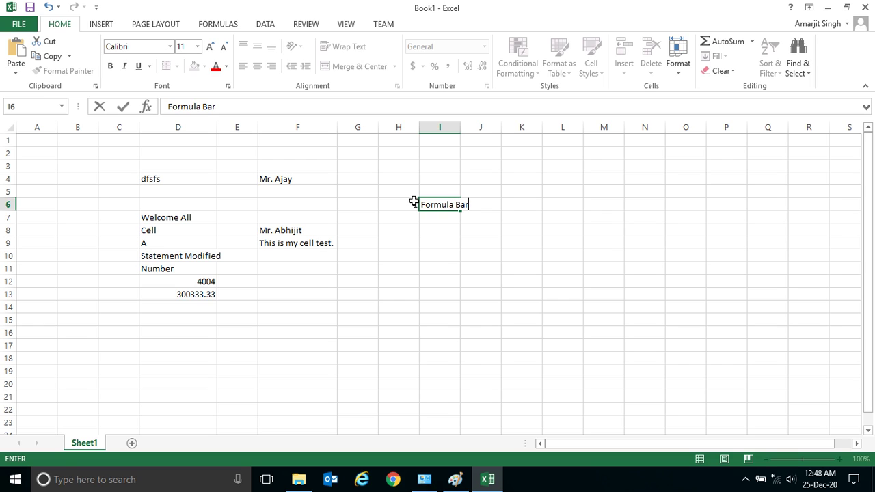
key(Return)
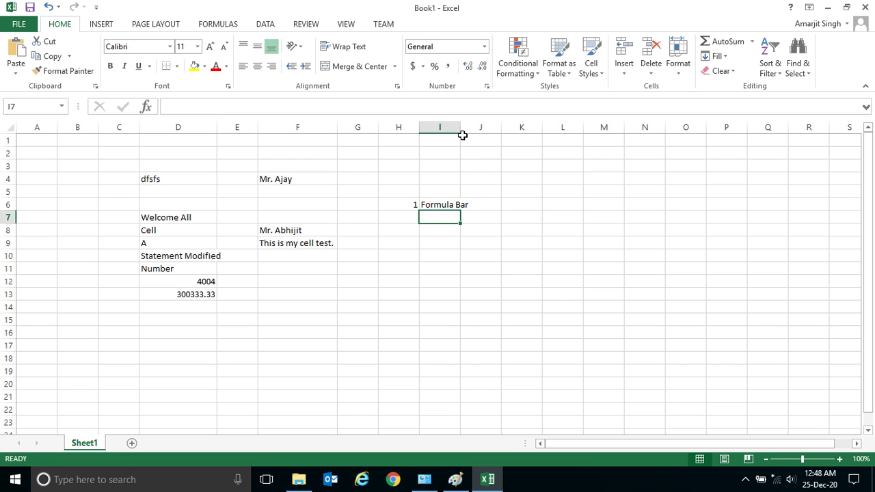
Widen column I and enter the heading 'To Modify Cell Value/Text' in I5
drag(460, 128, 512, 128)
click(445, 191)
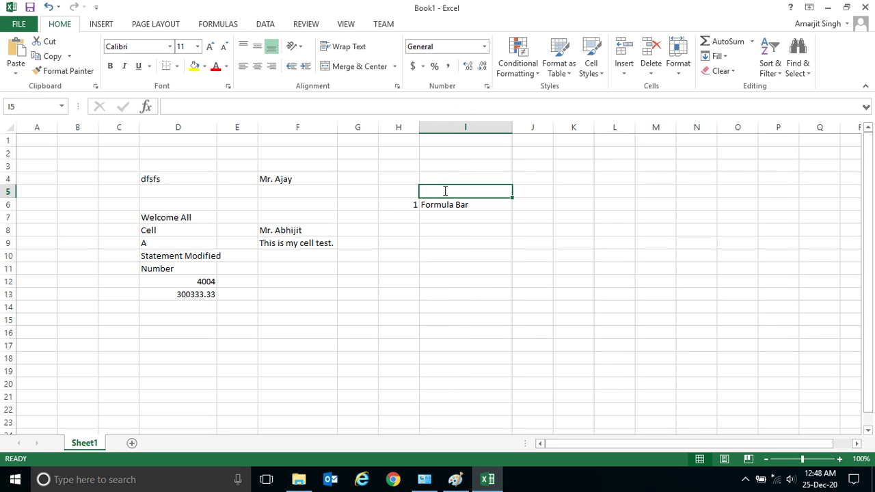
text(To Mo)
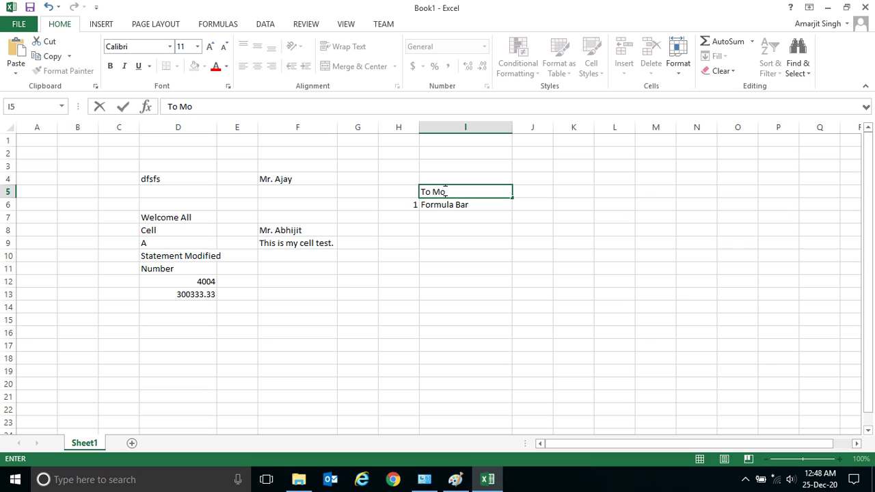
text(dify Cell Value)
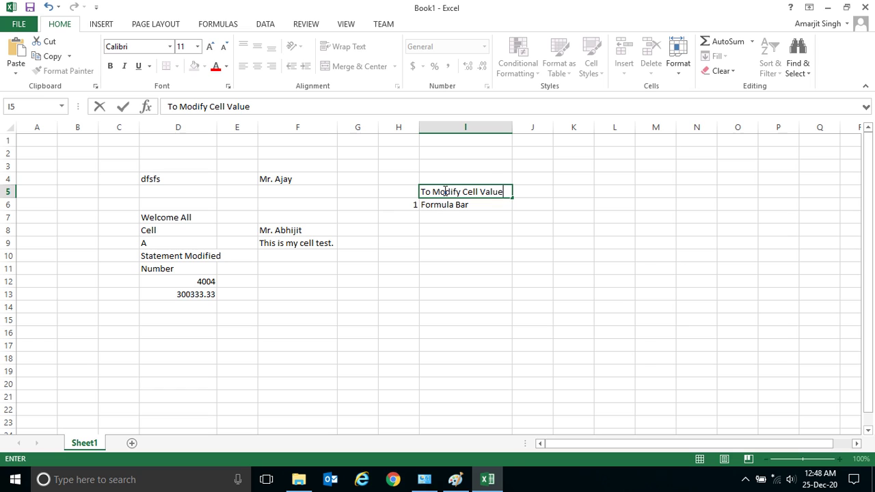
text(/Text)
key(Return)
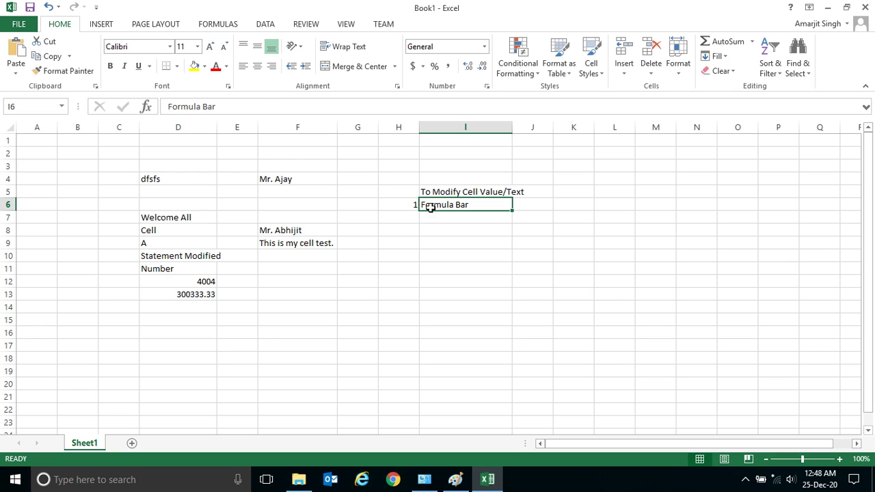
Enter 2 in H7 and 'Press F2' in I7
click(409, 216)
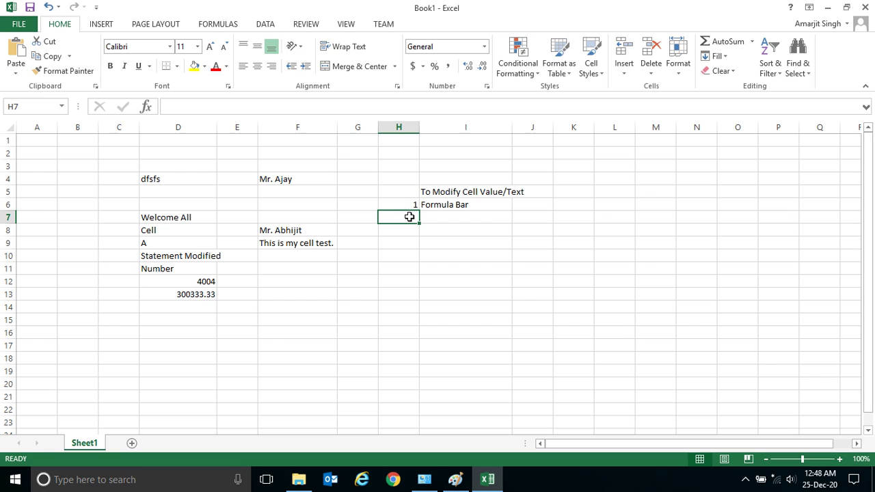
text(2)
key(Tab)
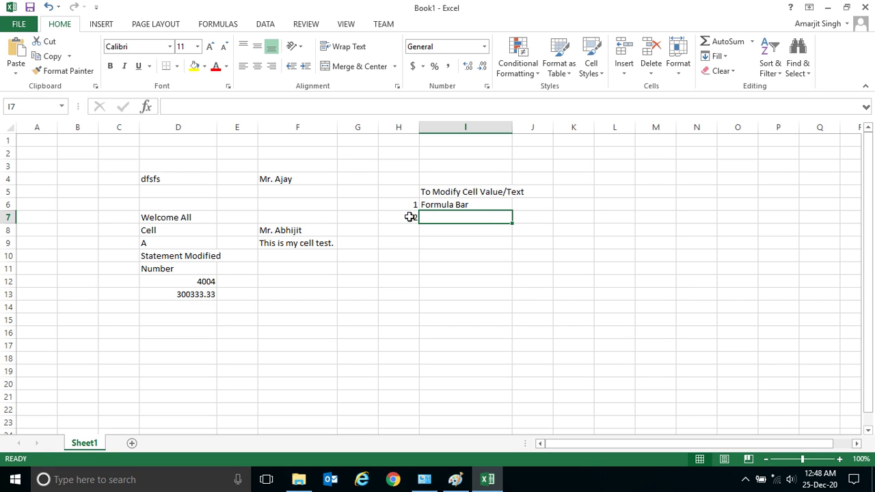
text(Press F)
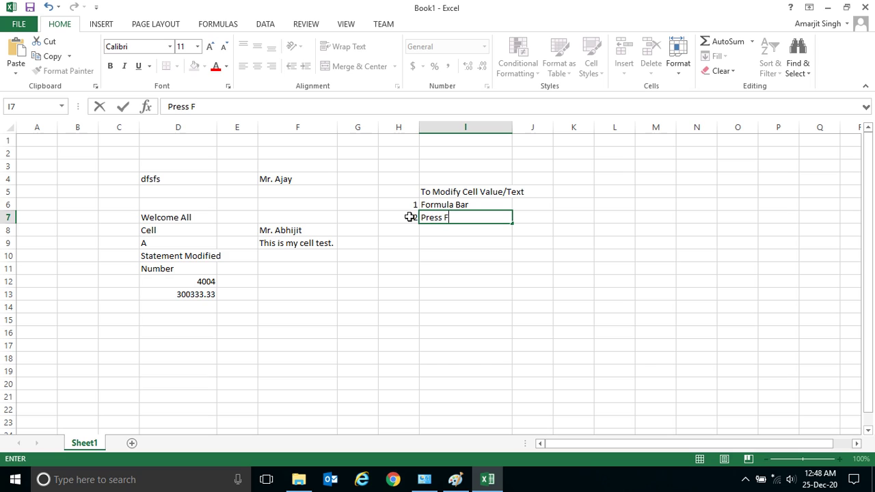
text(@)
key(BackSpace)
text(2)
key(Return)
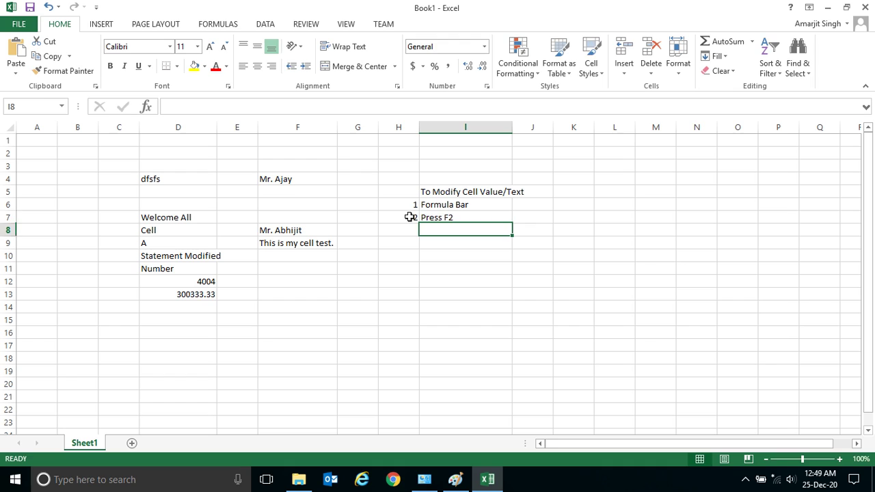
Enter 3 in H8 and 'Select the cell and double Click' in I8
key(shift+F10)
key(Escape)
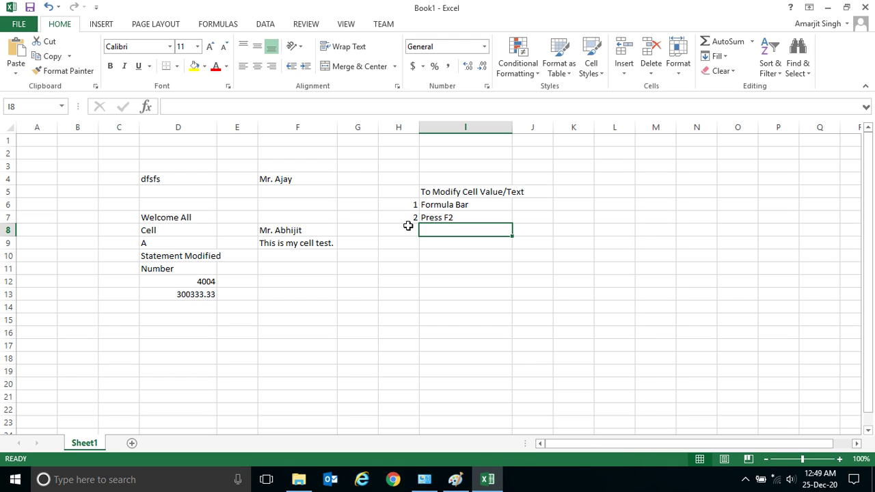
text(3)
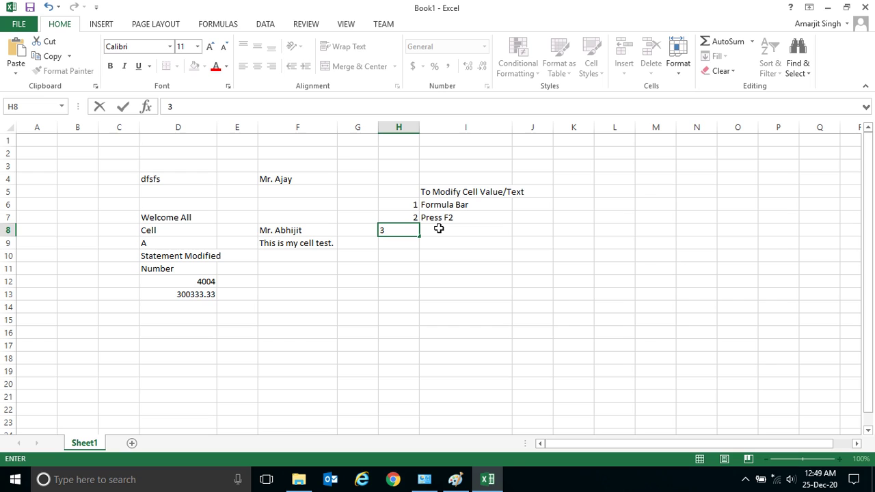
click(452, 230)
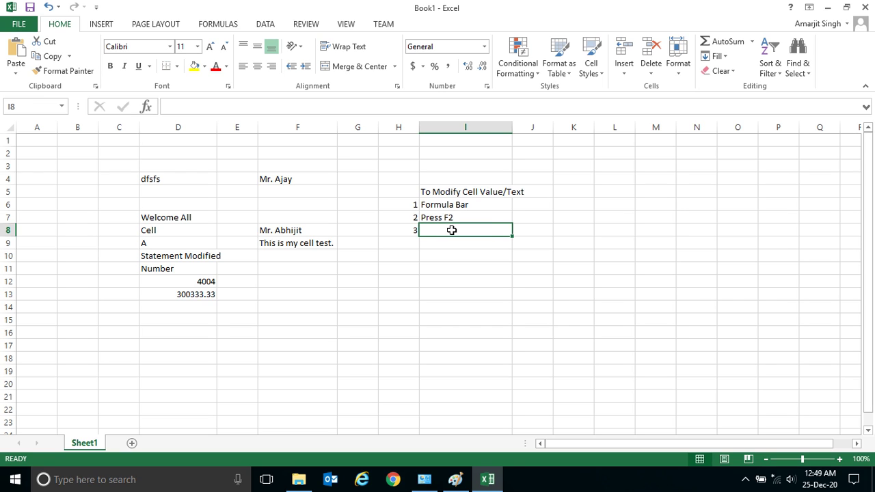
text(Select )
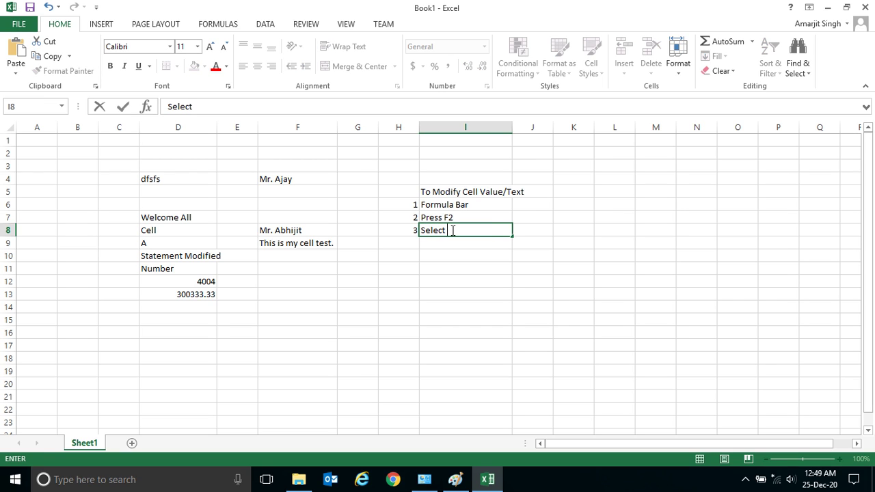
text(the cell and d)
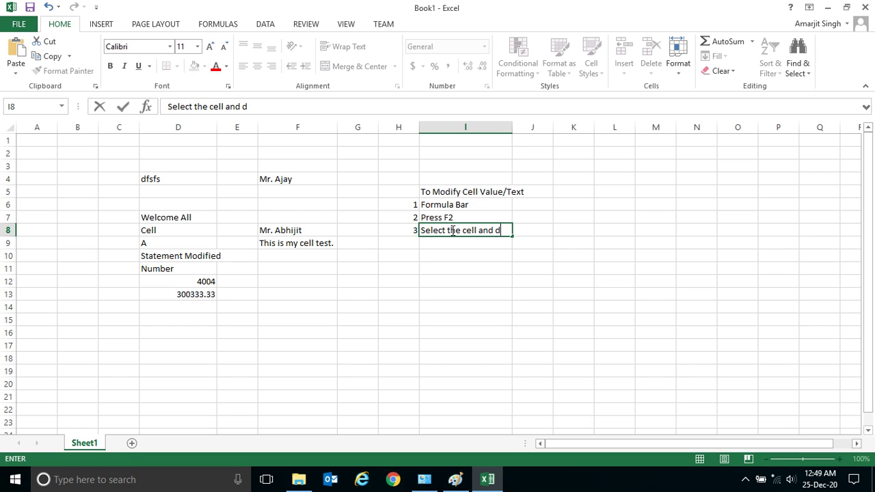
text(ouble Click)
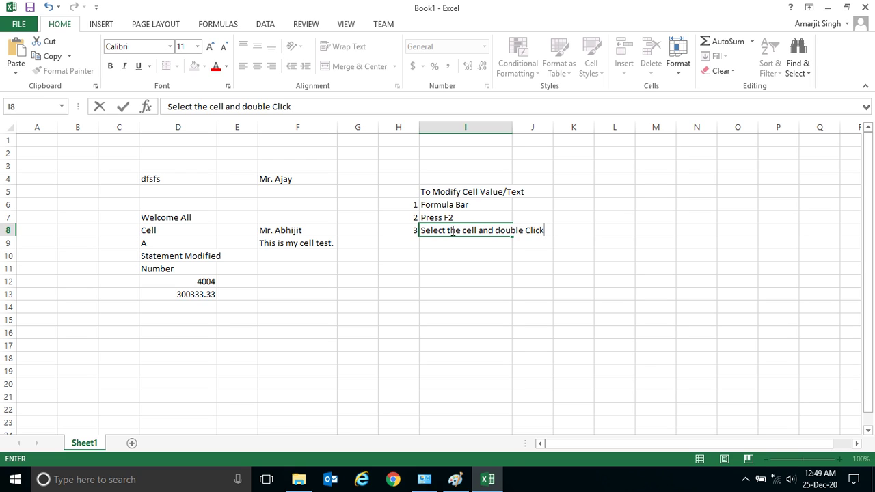
key(Return)
Add 'Hi' to F8 via the Formula Bar, then remove it again using F2
click(307, 229)
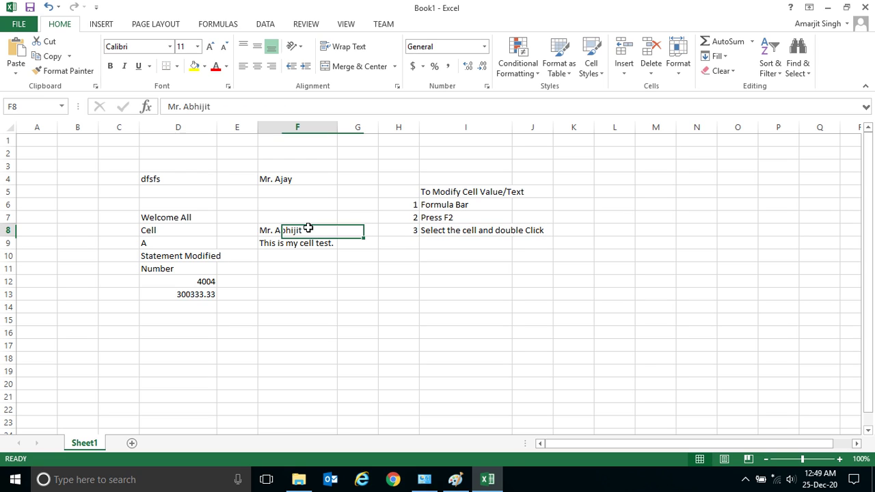
click(248, 107)
text(Hi)
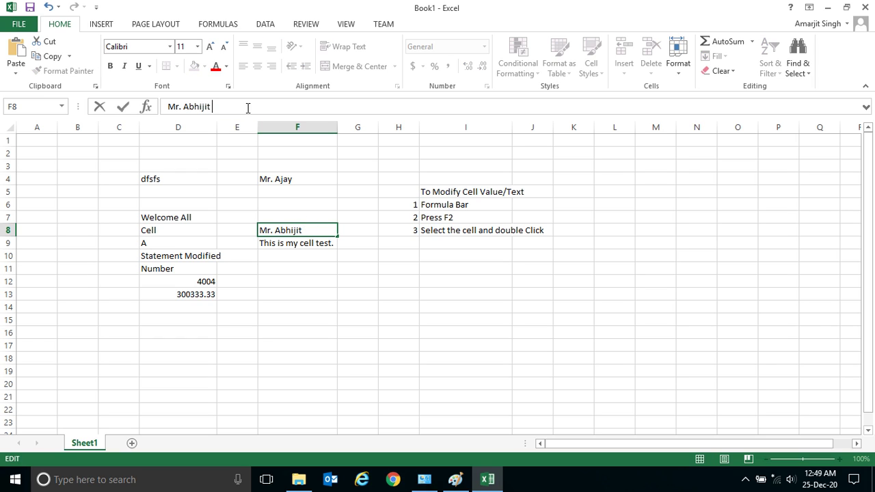
click(313, 274)
click(308, 231)
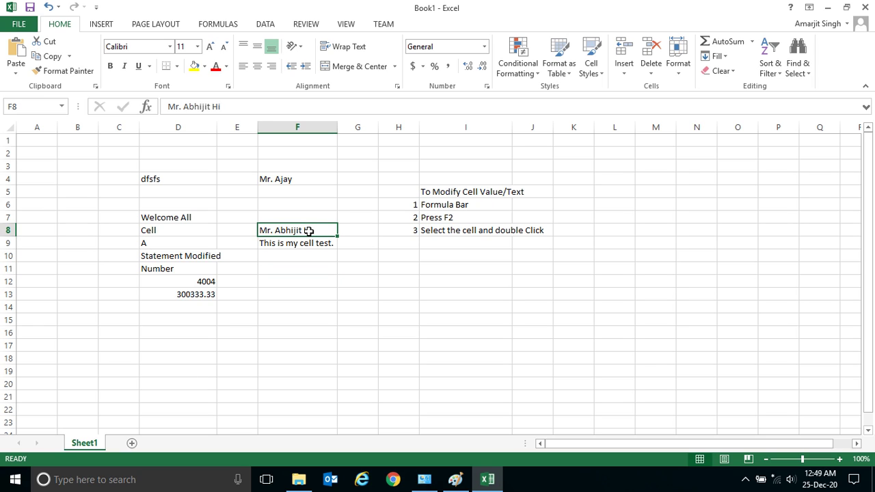
key(F2)
key(BackSpace)
key(BackSpace)
key(BackSpace)
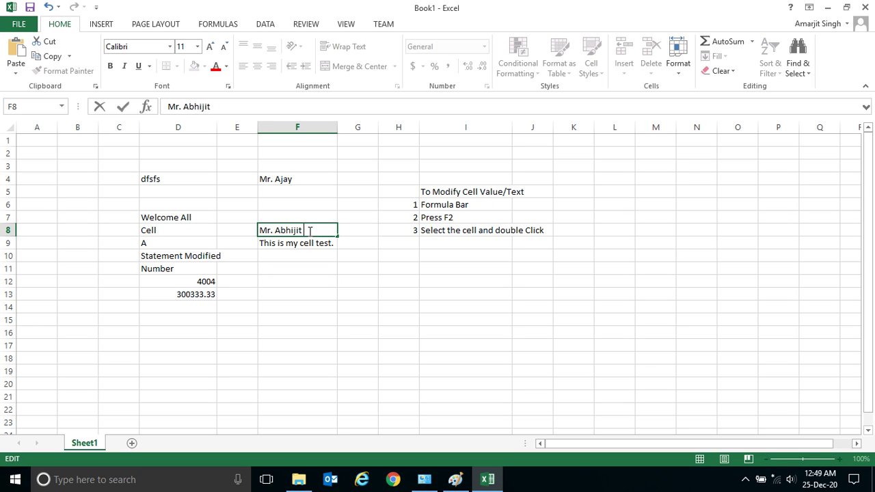
click(301, 270)
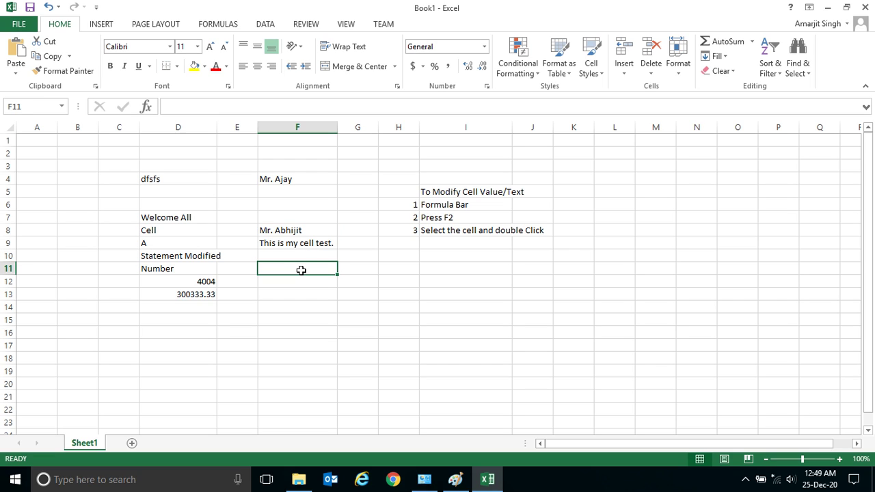
Double-click F8 and append 'Hi' after the name
click(327, 240)
click(299, 229)
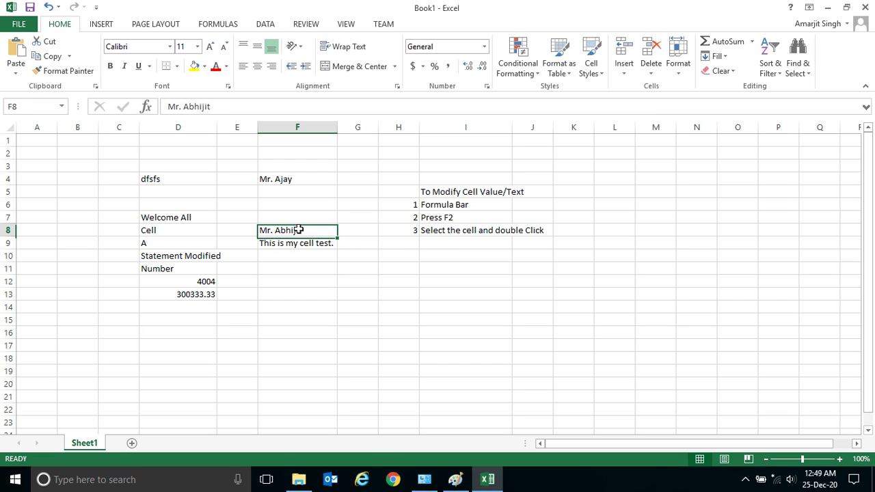
double_click(316, 230)
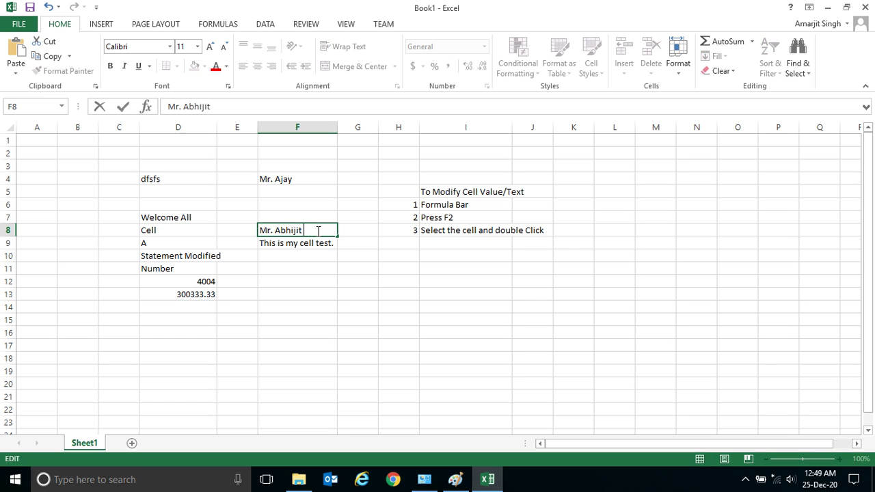
text(Hi)
key(Return)
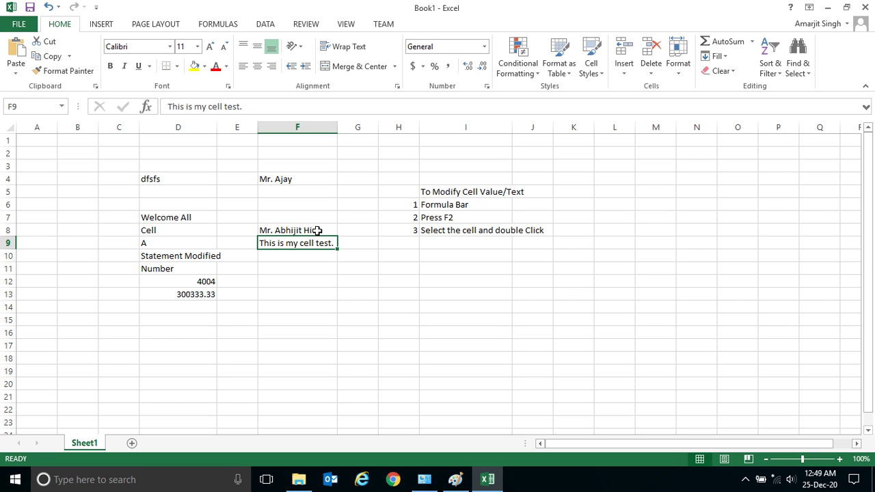
Select H5:J8 so the status bar shows count 7 and sum 6
drag(408, 189, 543, 225)
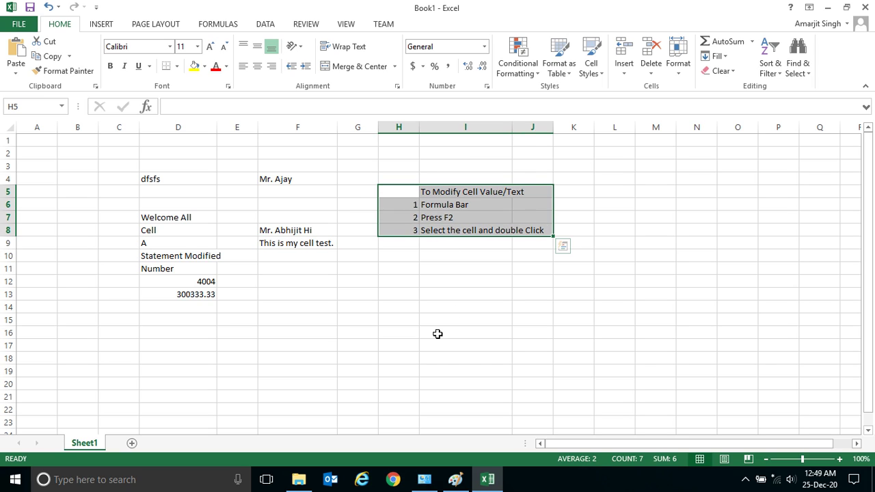